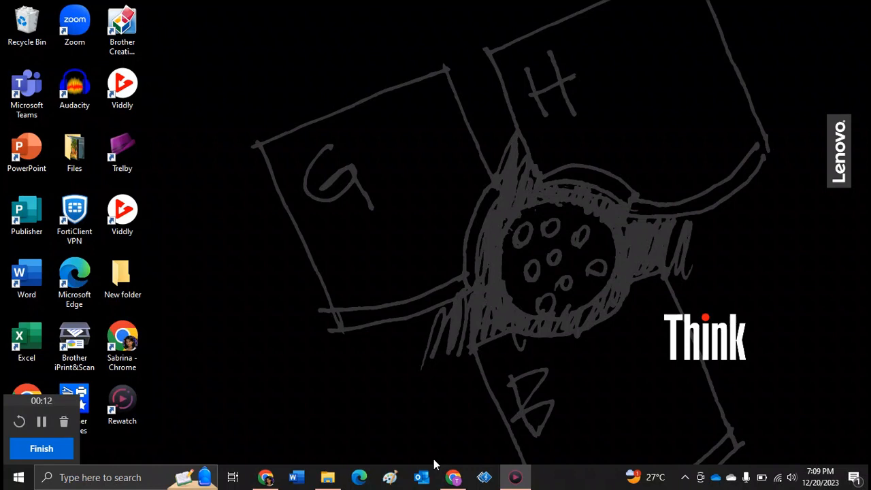
Switch to Chrome, search Google for "google meet" and open the Google Meet website.
left_click(268, 476)
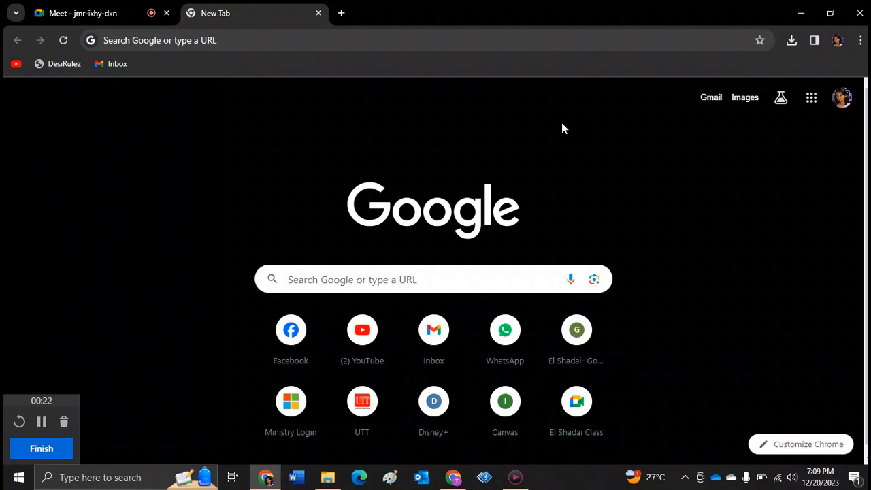
left_click(233, 41)
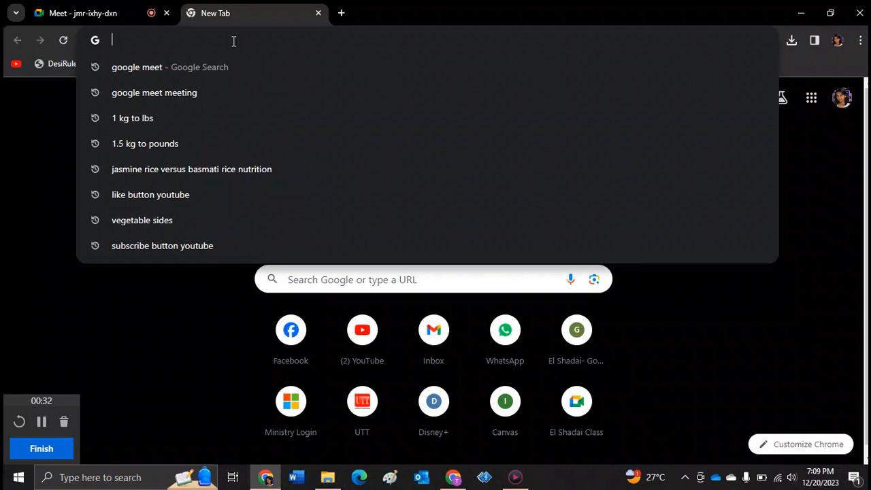
left_click(319, 276)
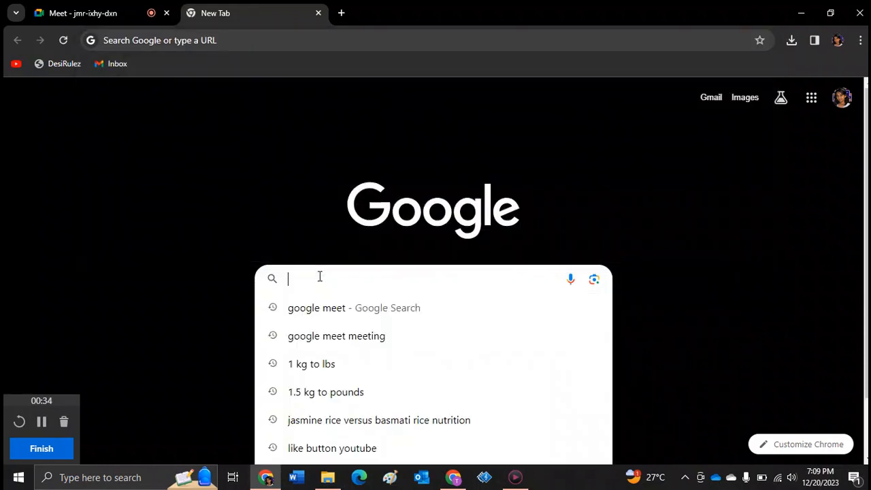
type("google mee")
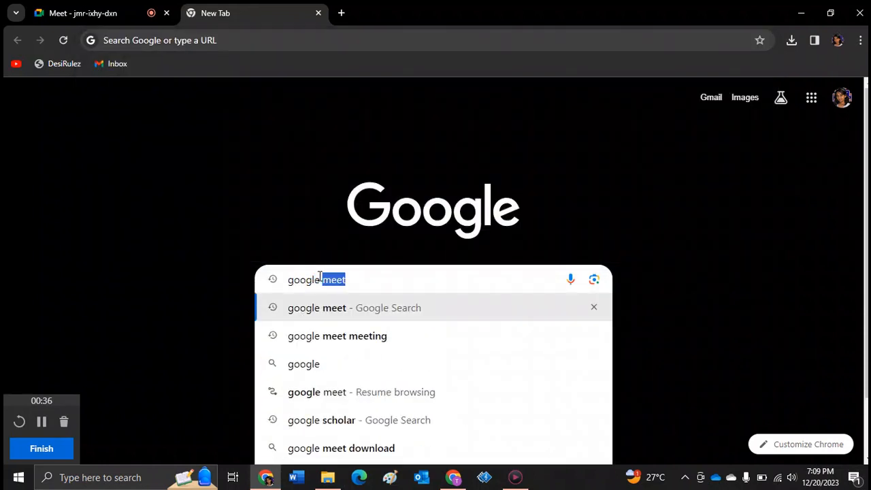
type("t")
key("Return")
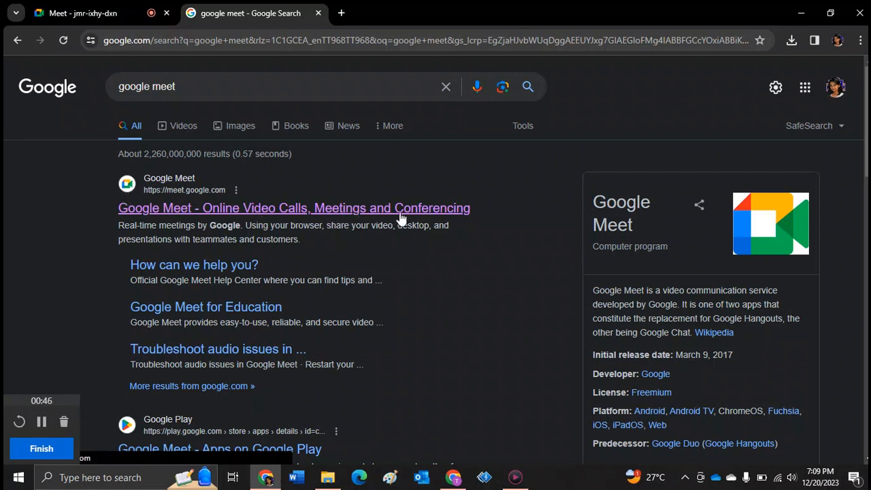
left_click(357, 216)
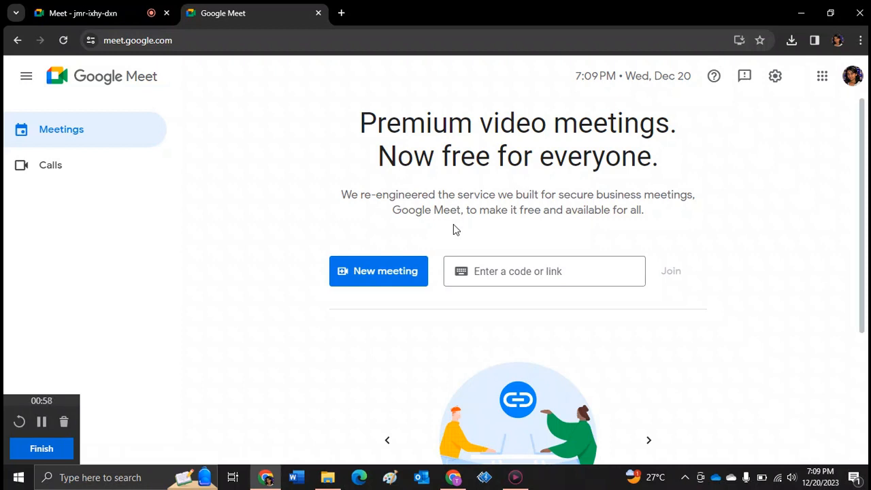
Create a new Google Meet meeting for later and copy its link.
left_click(397, 279)
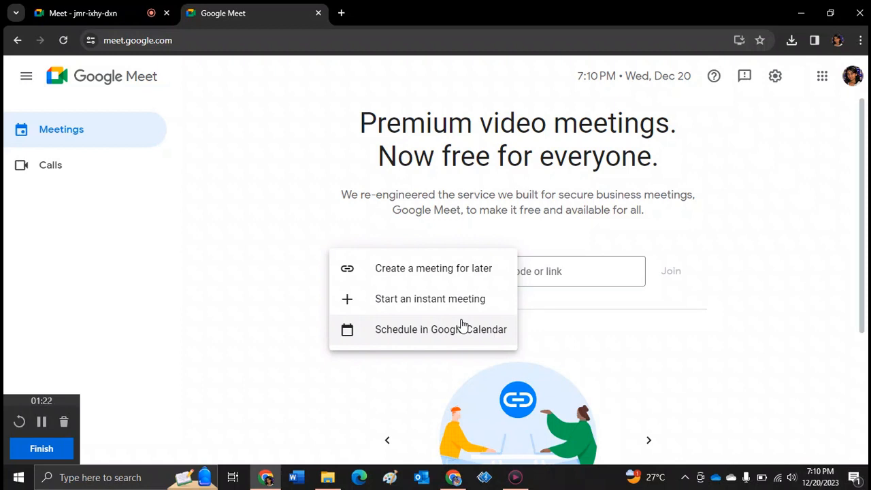
left_click(441, 282)
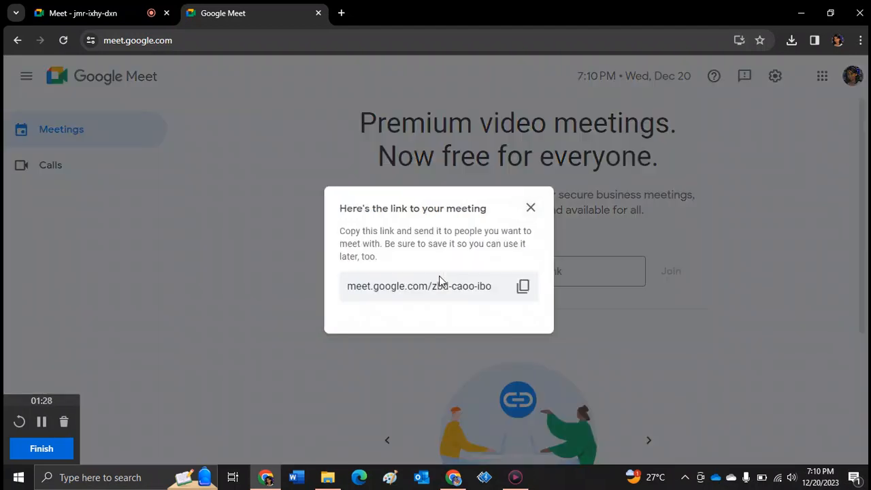
left_click(523, 287)
In the meeting already running, admit Technology Teacher to the call and dismiss the meeting-ready notice.
left_click(93, 15)
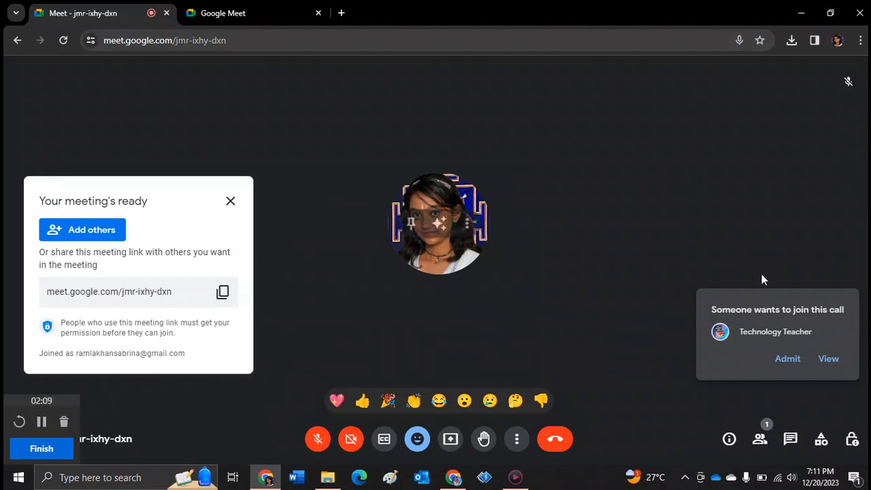
left_click(787, 359)
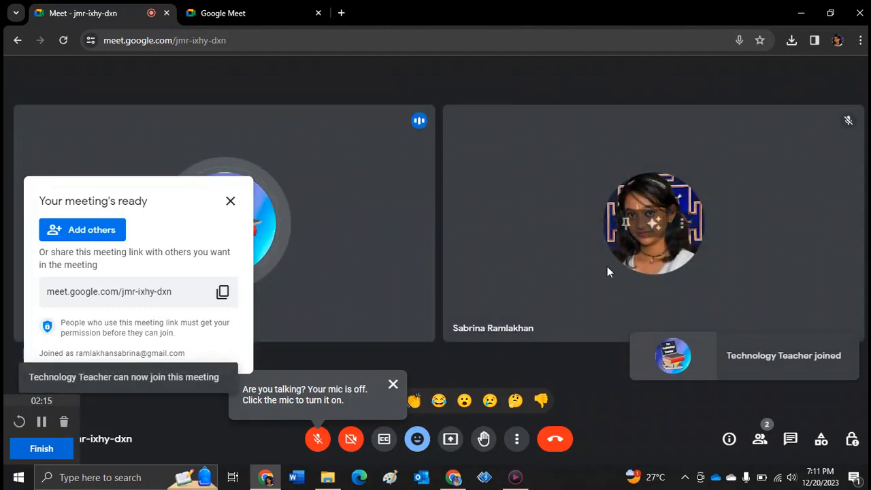
left_click(229, 202)
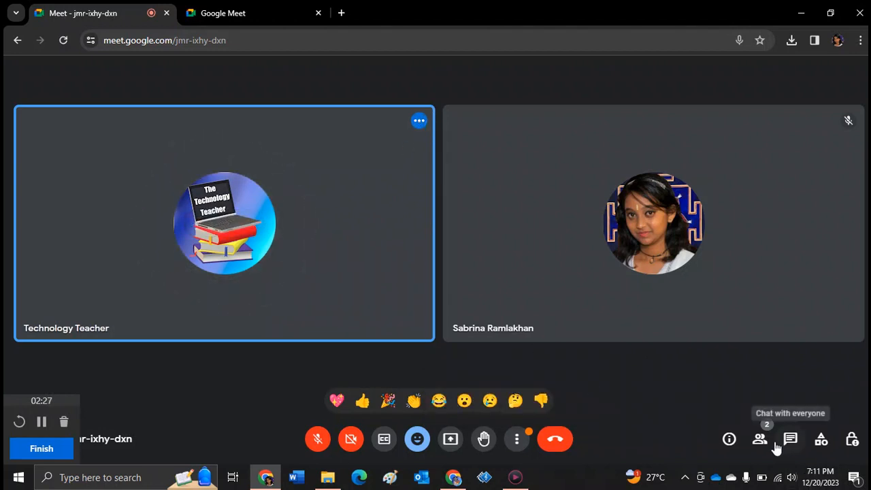
Mute Technology Teacher for everyone from the participant list and close the list.
left_click(767, 444)
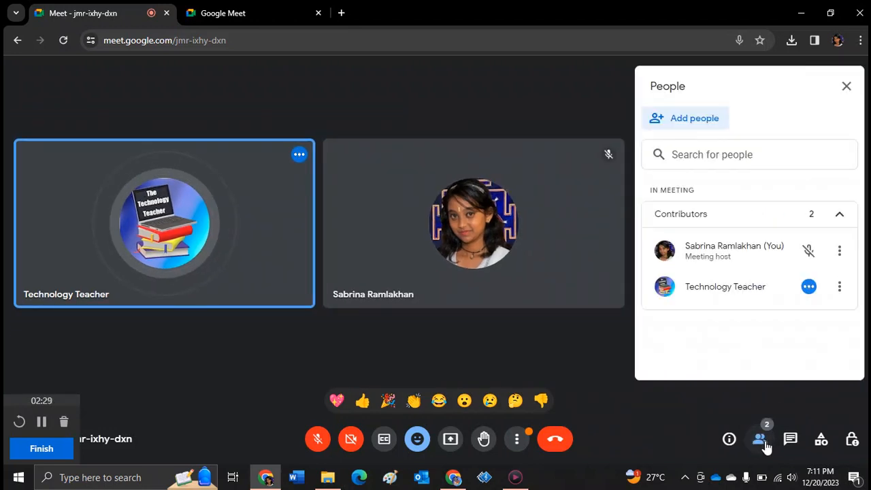
left_click(842, 289)
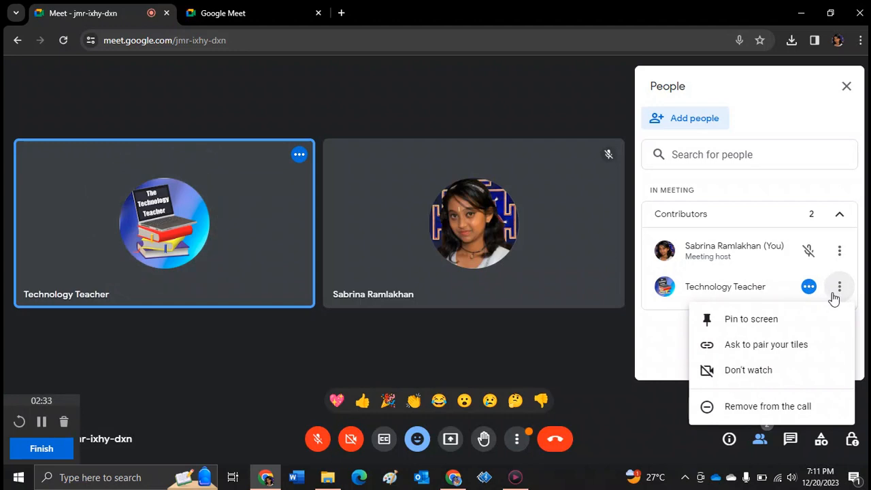
left_click(809, 287)
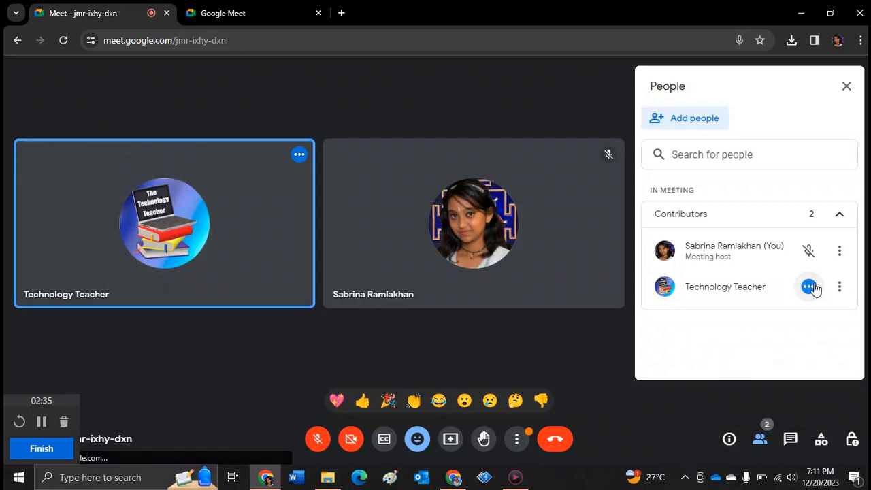
left_click(808, 287)
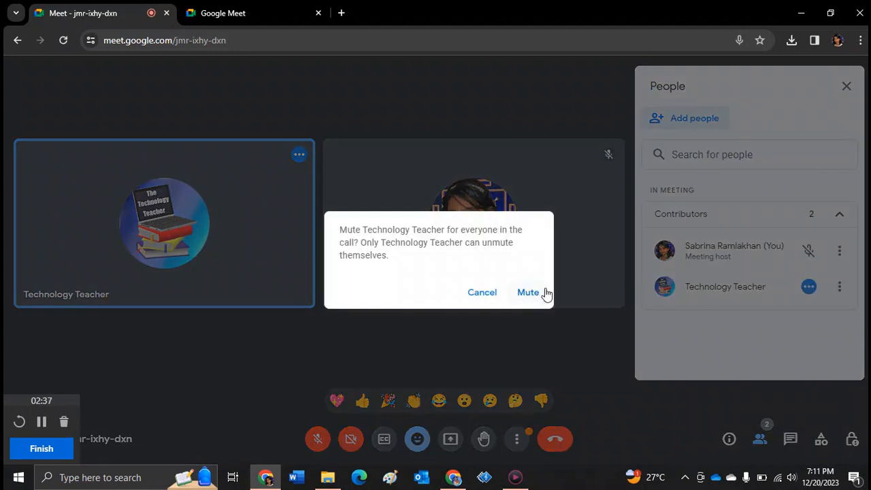
left_click(522, 297)
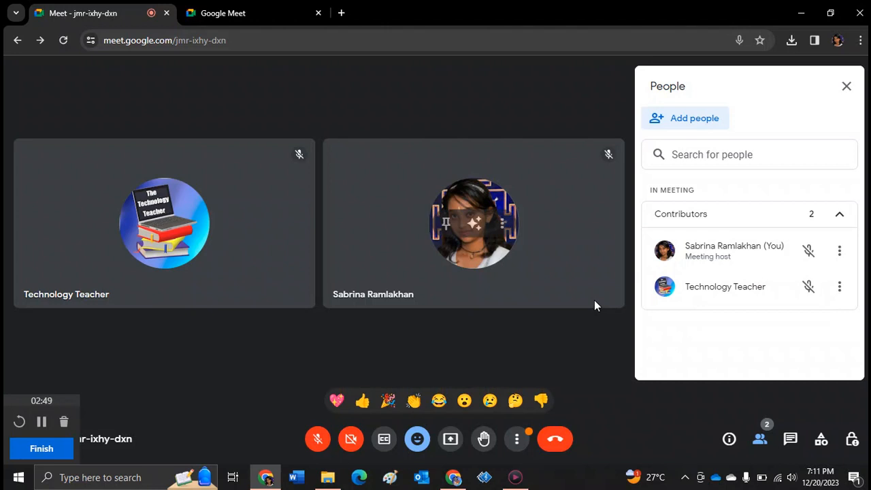
left_click(846, 87)
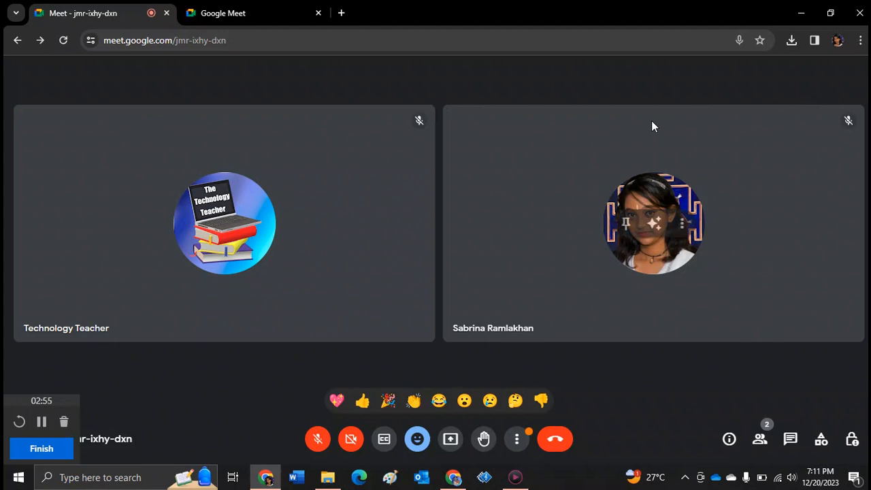
Turn the host's own microphone on and mute it again.
left_click(312, 443)
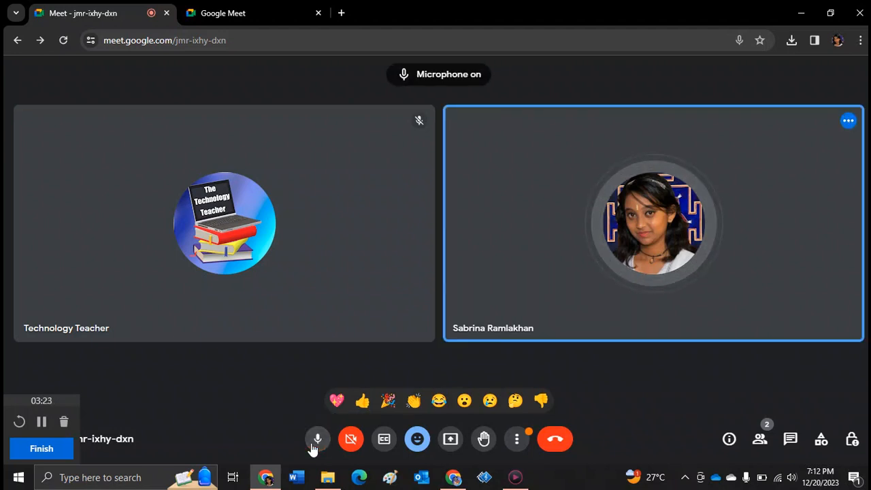
left_click(313, 443)
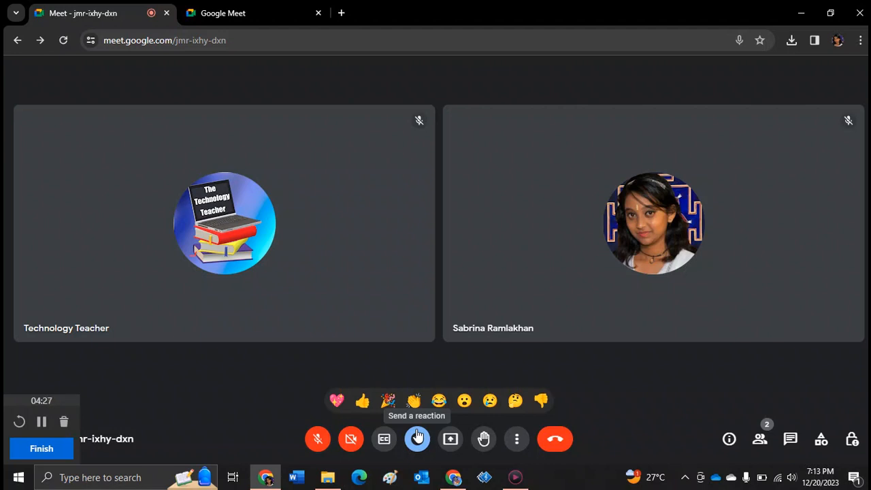
Send thumbs-up, party popper, clapping and laughing-with-tears reactions to the meeting, and hide the reaction choices.
left_click(418, 438)
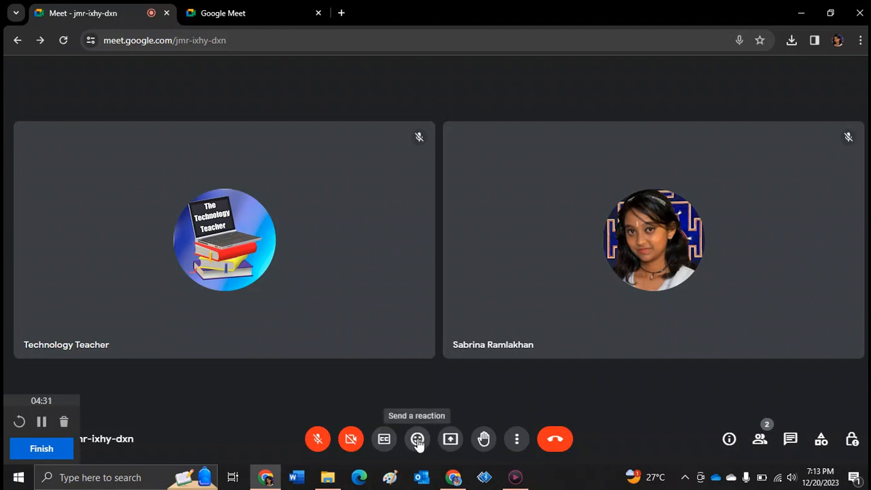
left_click(417, 438)
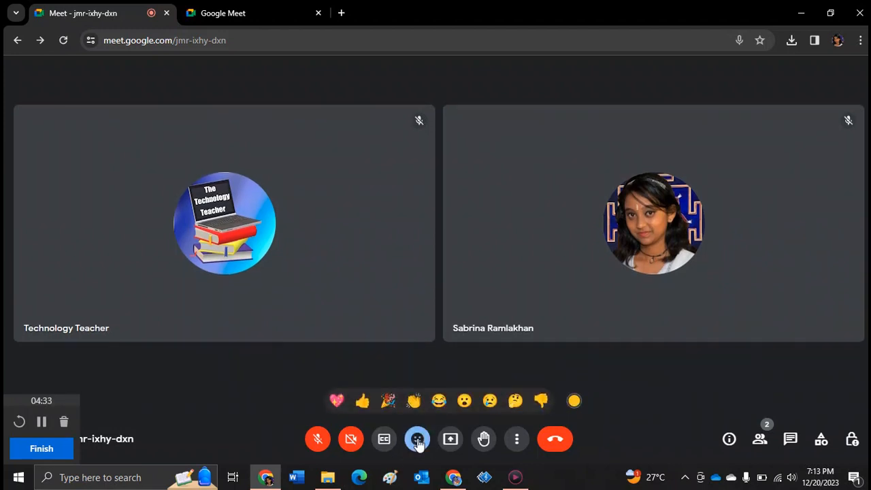
left_click(363, 401)
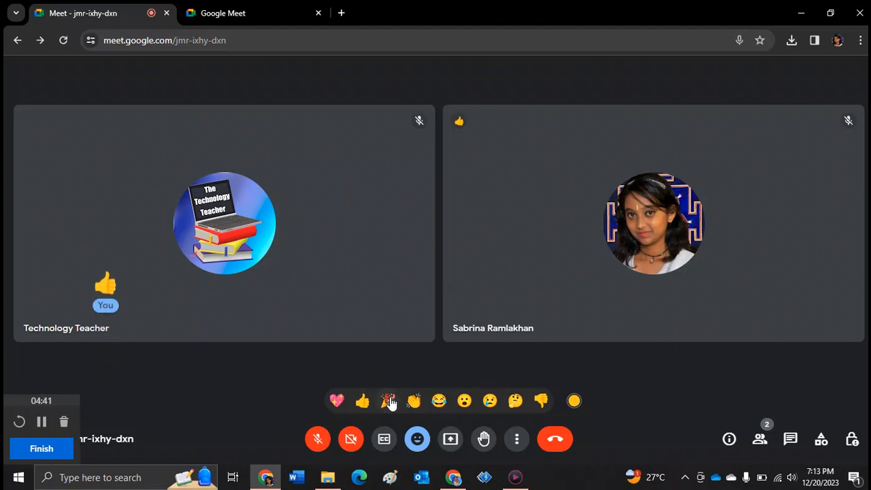
left_click(389, 403)
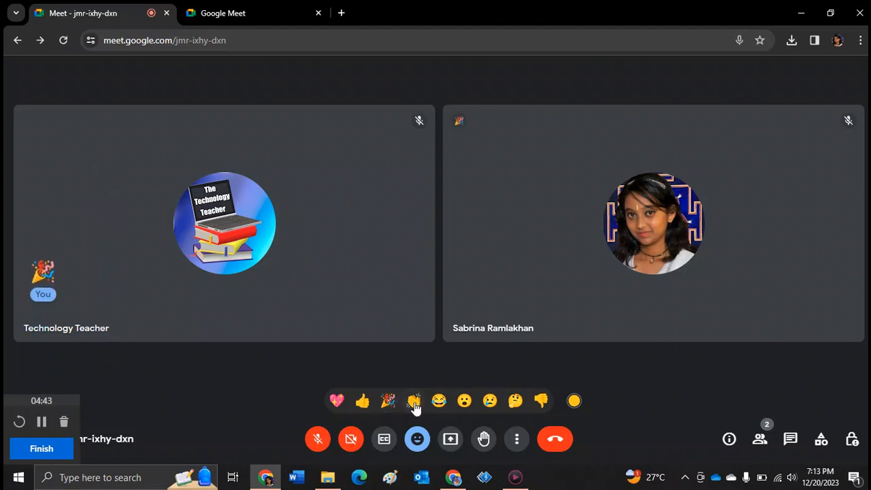
left_click(414, 403)
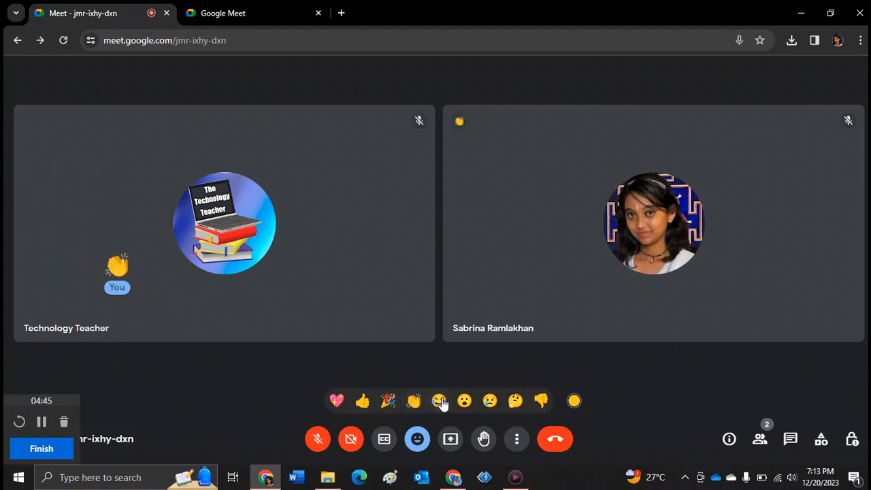
left_click(442, 403)
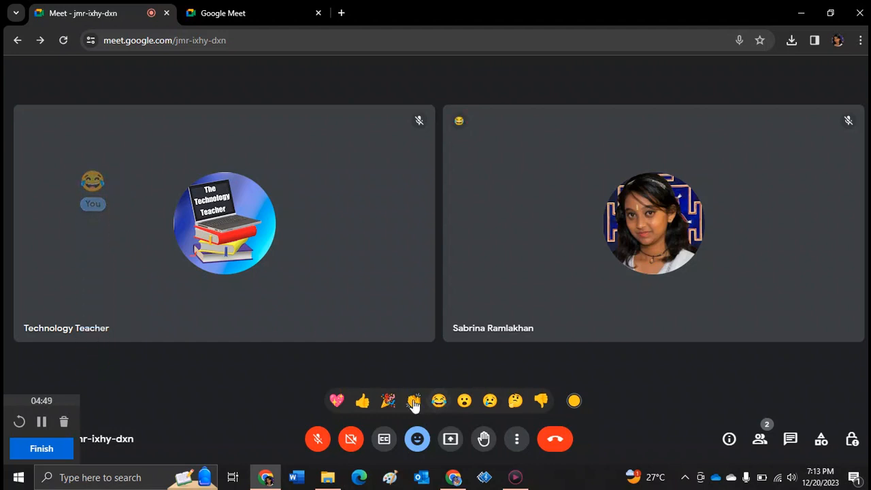
left_click(336, 401)
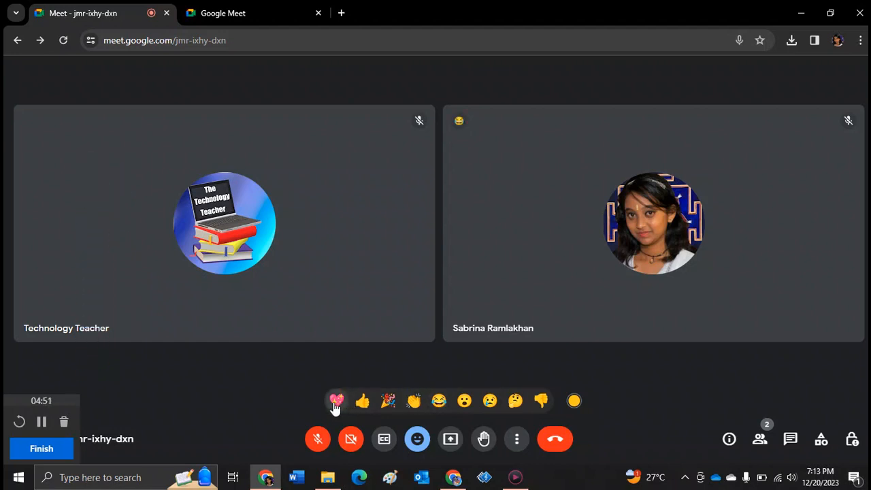
left_click(469, 409)
left_click(417, 443)
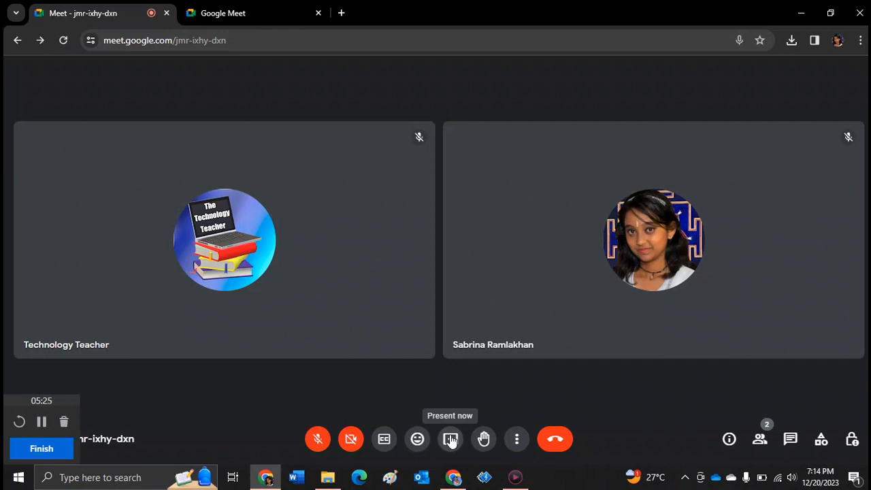
Start presenting in the meeting and show the individual windows available for sharing.
left_click(450, 440)
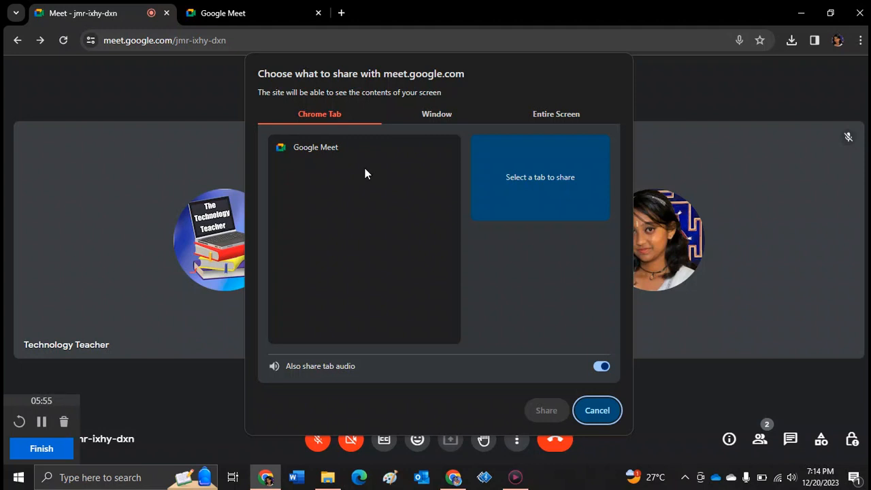
left_click(432, 116)
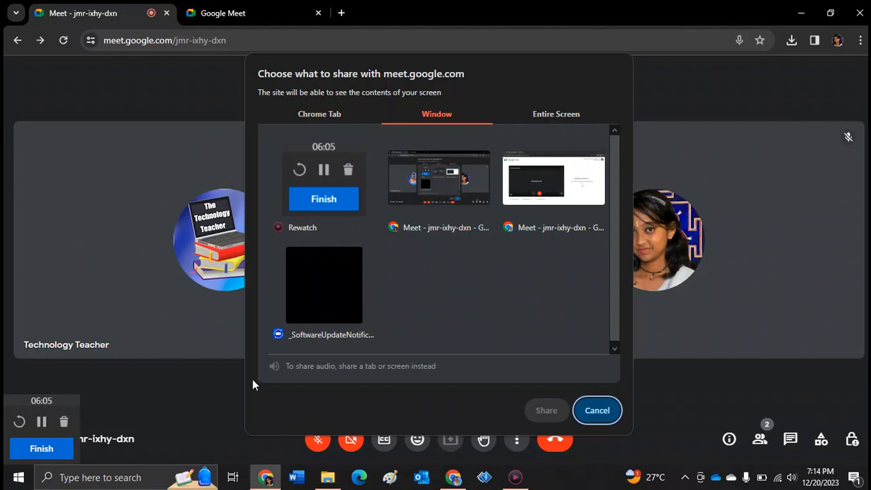
Switch to File Explorer and open the "Production Process for Creating Educational Videos" PDF from the Lit Review Articles folder.
left_click(330, 479)
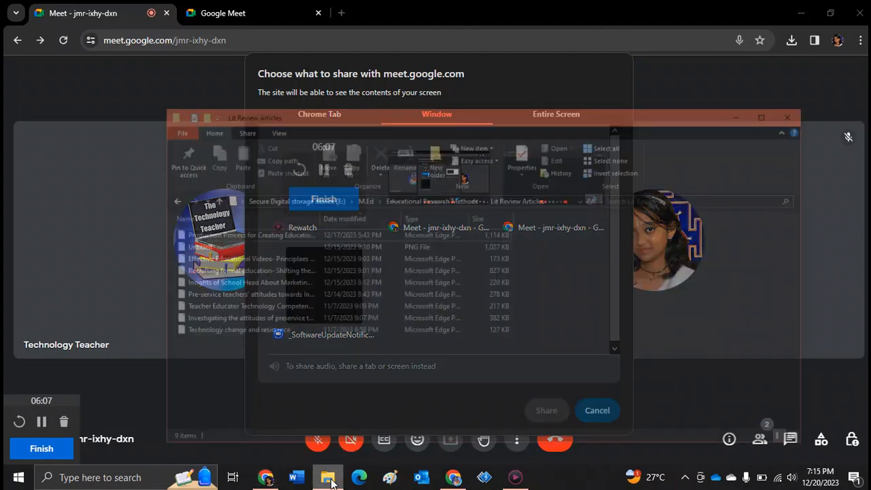
left_click(232, 193)
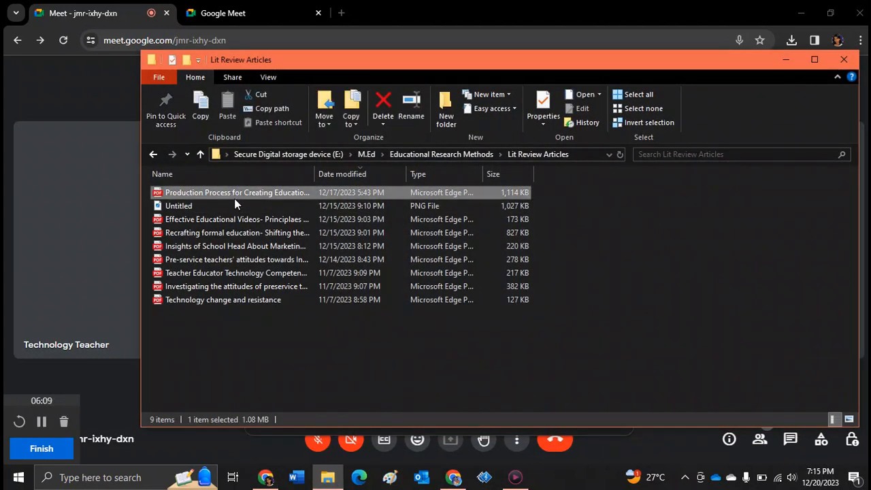
double_click(234, 198)
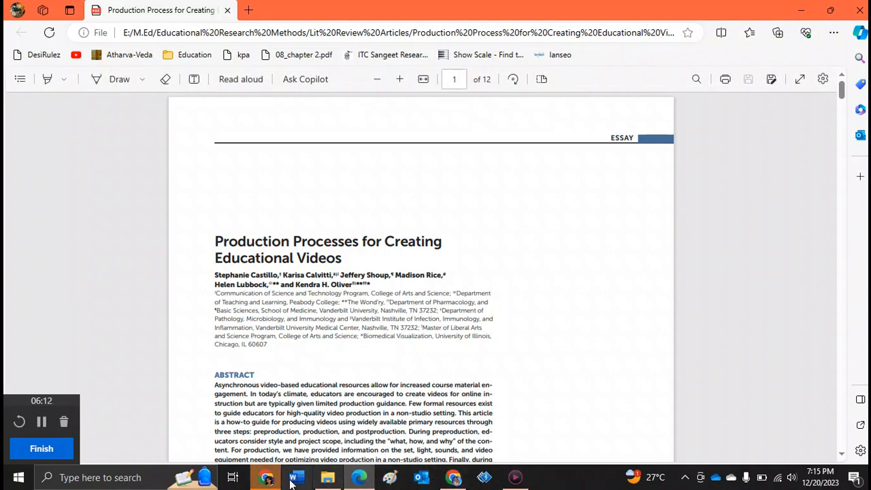
Check the windows available for sharing in Meet, and reopen the "Production Process for Creating Educational Videos" PDF from the Lit Review Articles folder.
left_click(267, 478)
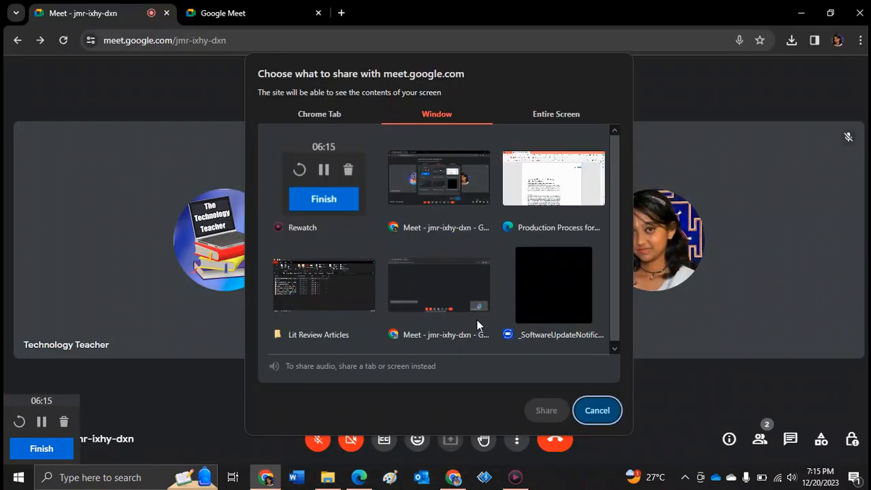
scroll(612, 187, "down", 1)
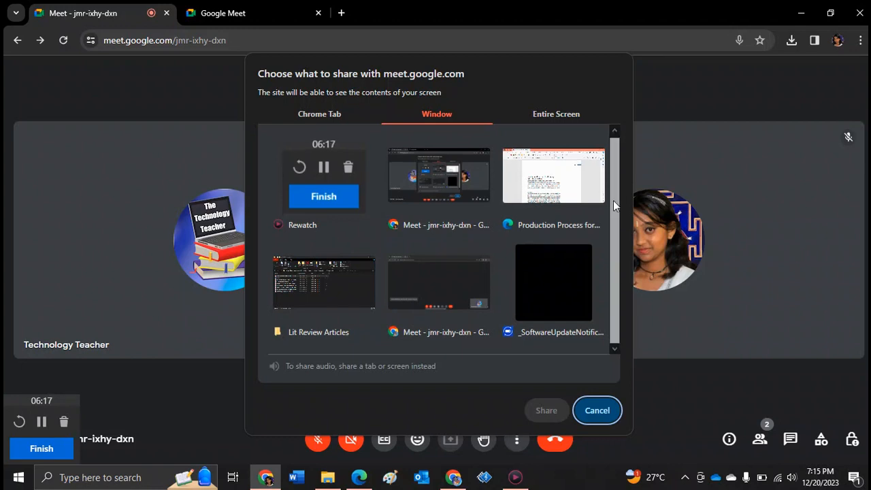
left_click(329, 477)
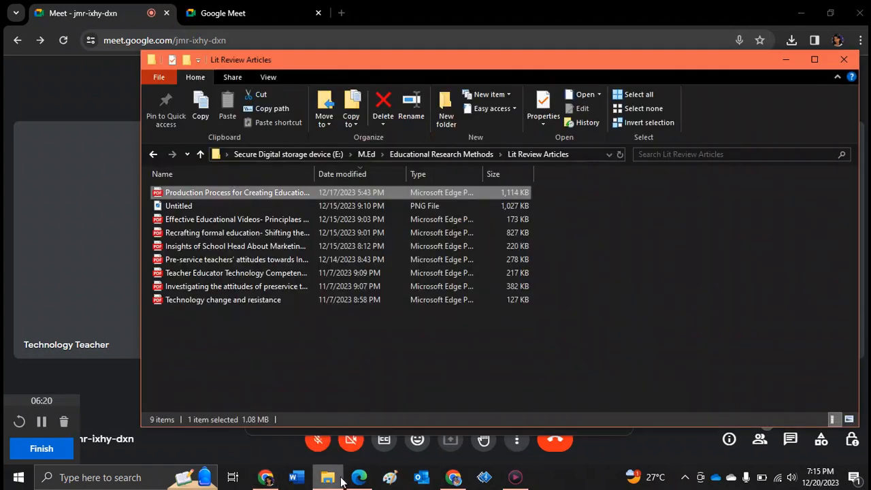
double_click(236, 192)
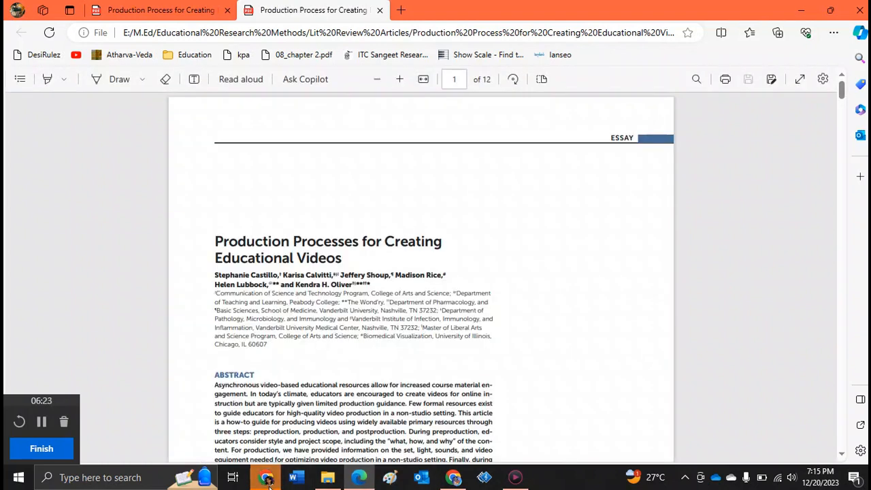
Switch back to Google Meet and share the window containing the "Production Process for Creating Educational Videos" PDF.
left_click(267, 477)
left_click(560, 199)
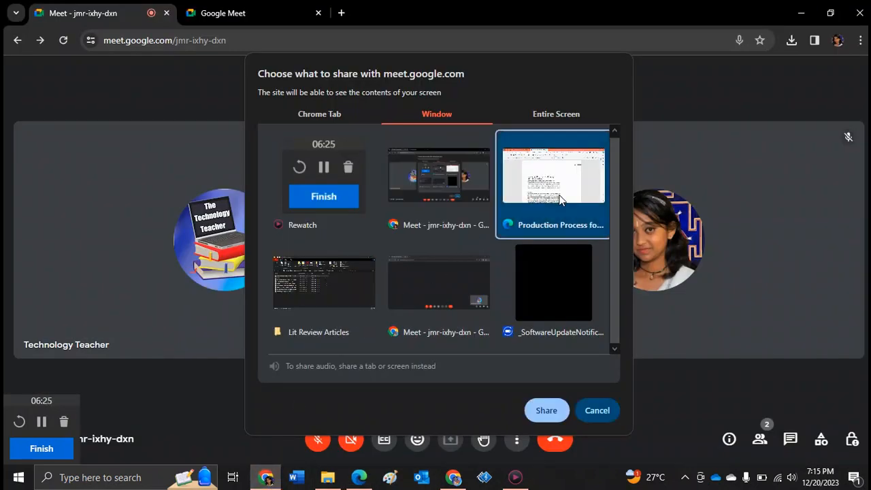
left_click(547, 408)
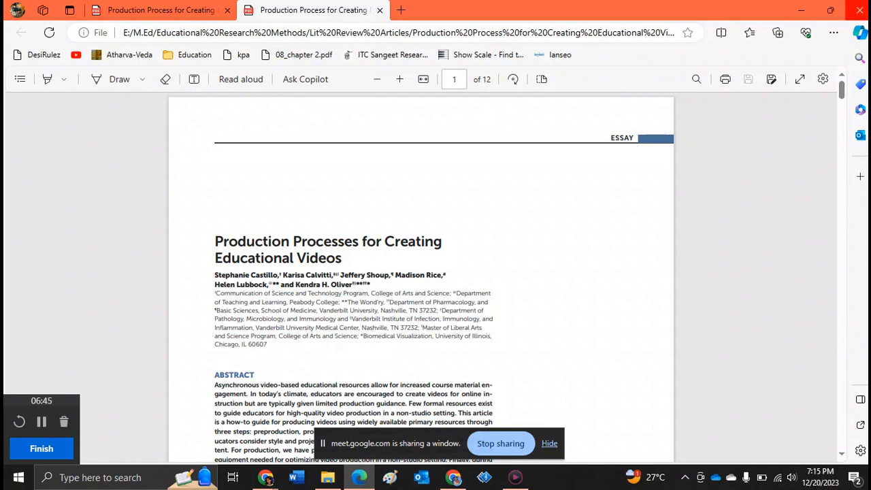
Close the shared PDF window and stop presenting in the meeting.
left_click(856, 10)
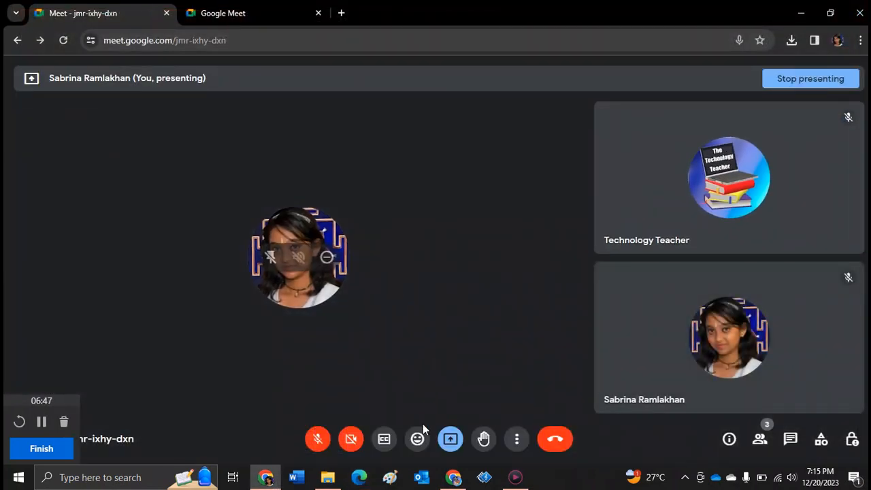
left_click(452, 449)
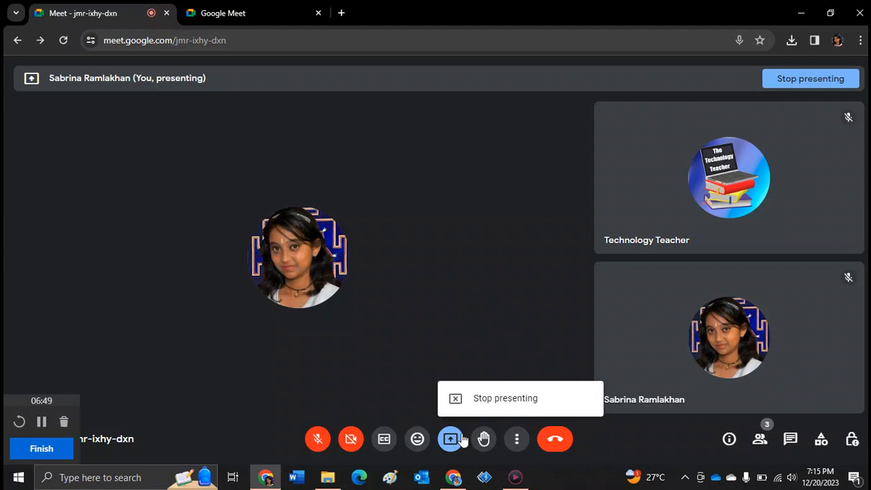
left_click(491, 408)
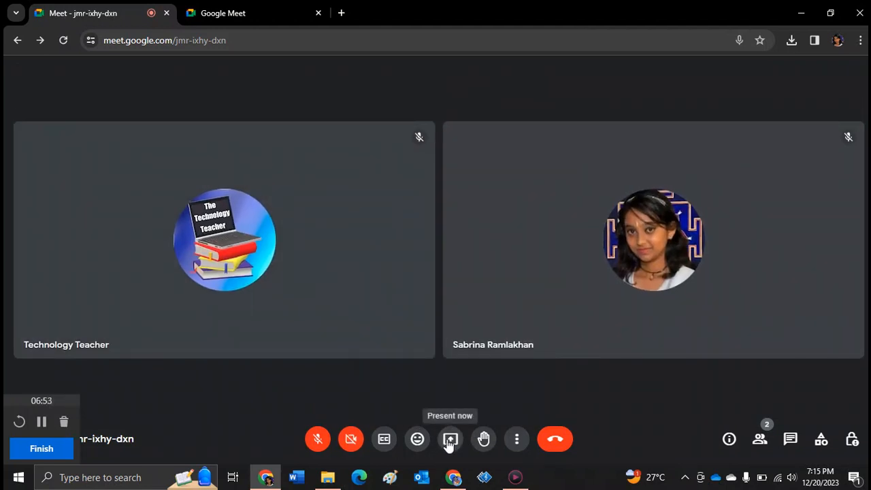
Start presenting again to view the entire-screen sharing choice, and cancel without sharing.
left_click(452, 439)
left_click(542, 113)
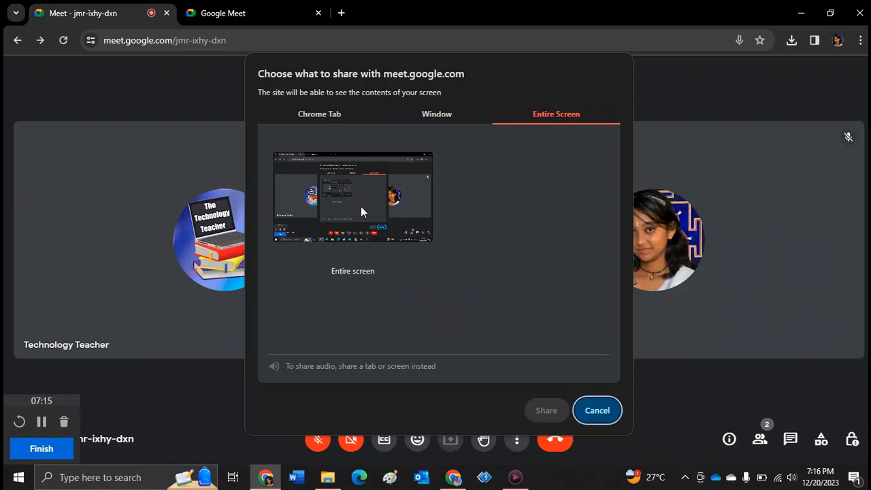
left_click(599, 411)
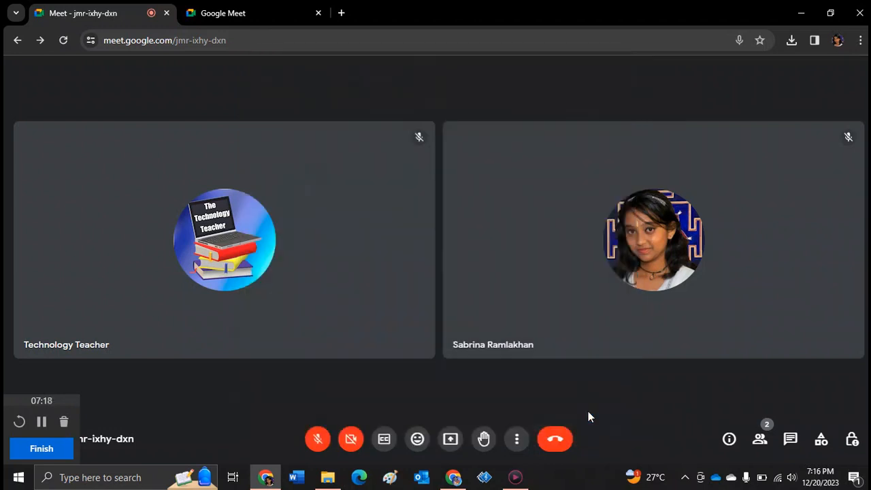
Raise the host's hand in the meeting and lower it again.
left_click(479, 444)
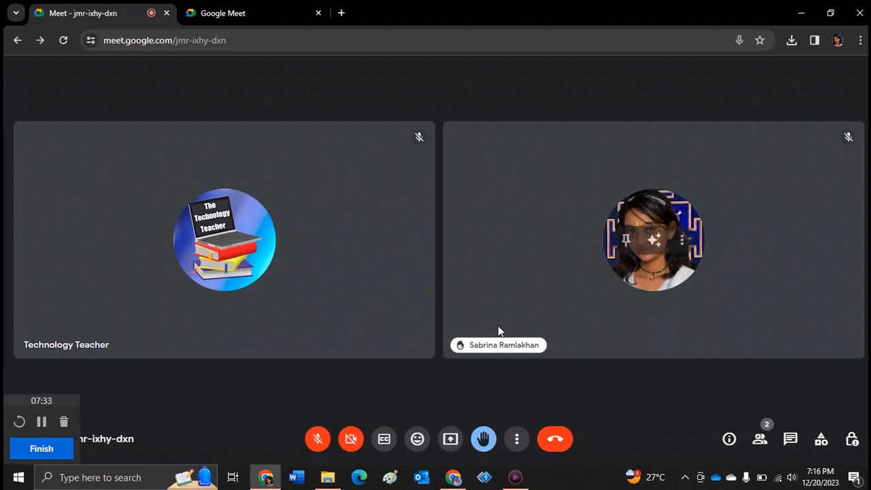
left_click(489, 441)
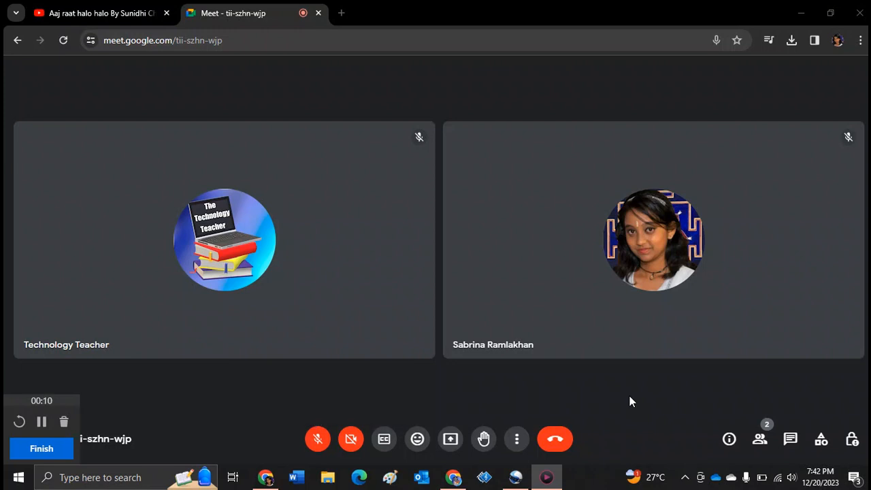
Show the in-call messages and send the message "Hello" to everyone in the meeting.
left_click(788, 440)
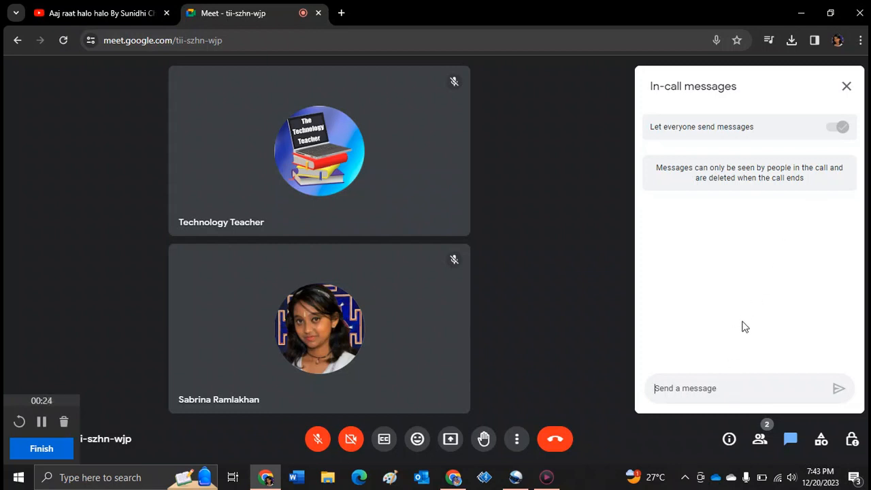
type("Hello")
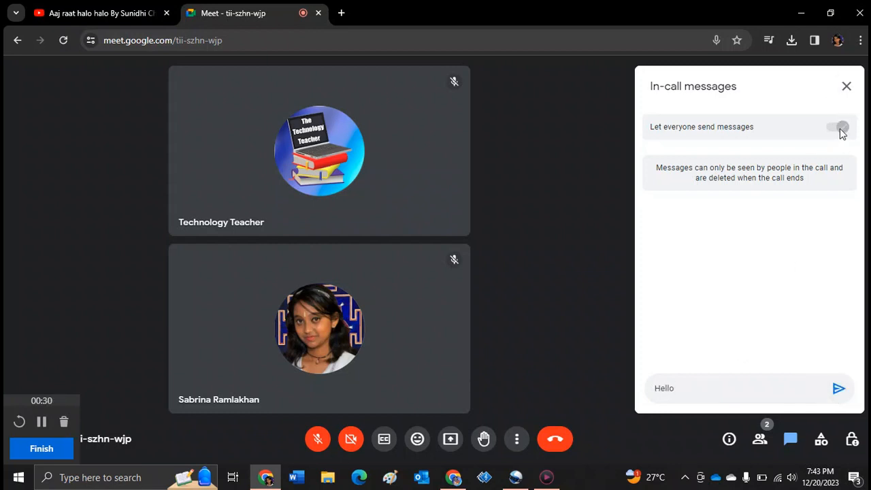
left_click(840, 392)
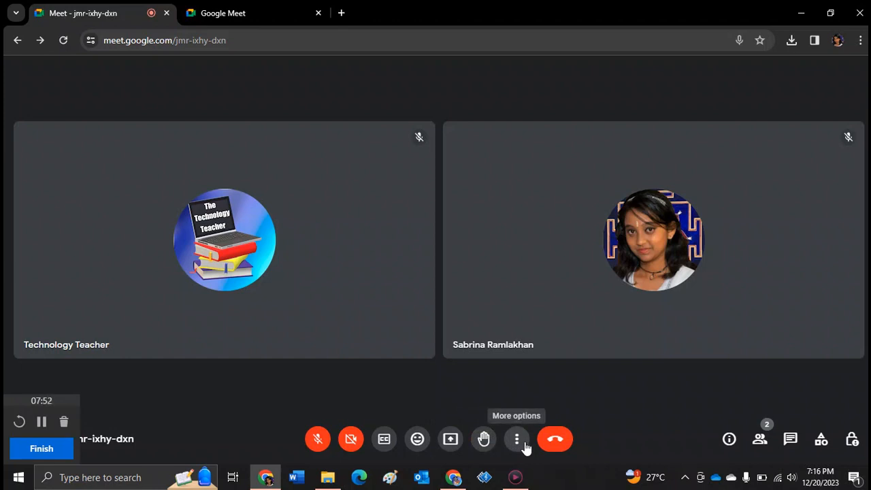
Examine the additional meeting options, including whiteboard, layout, visual effects and captions, and dismiss them.
left_click(517, 440)
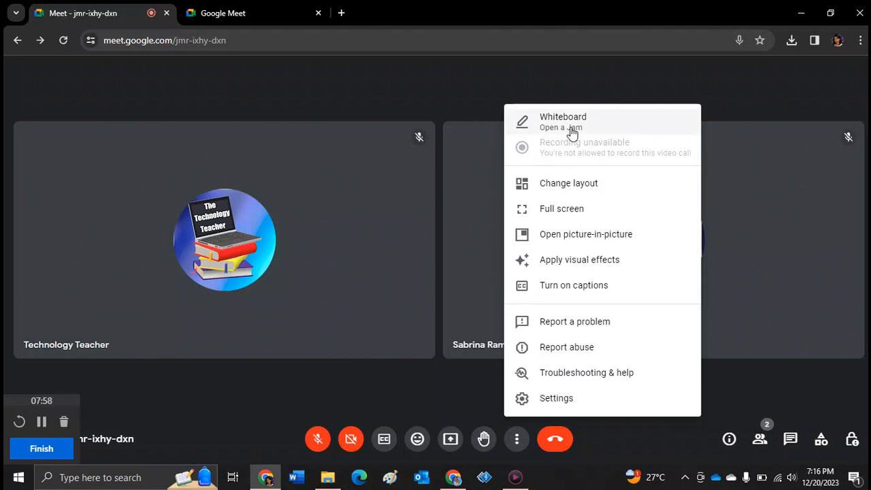
left_click(420, 386)
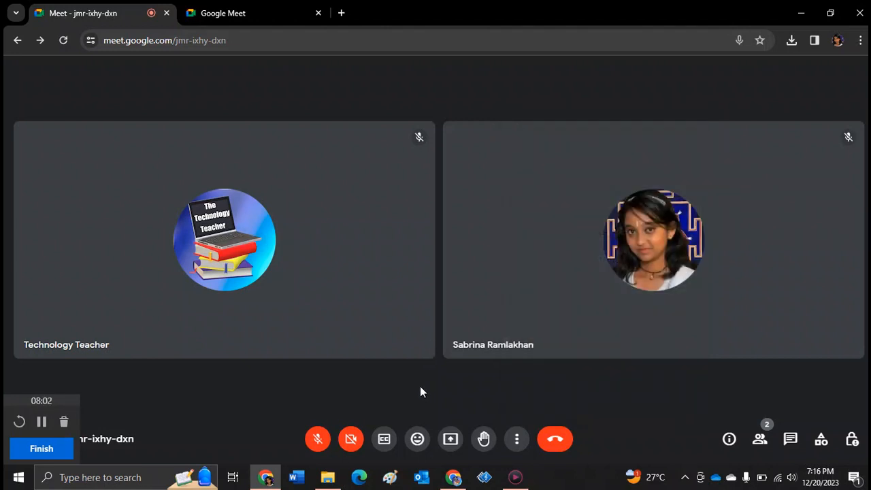